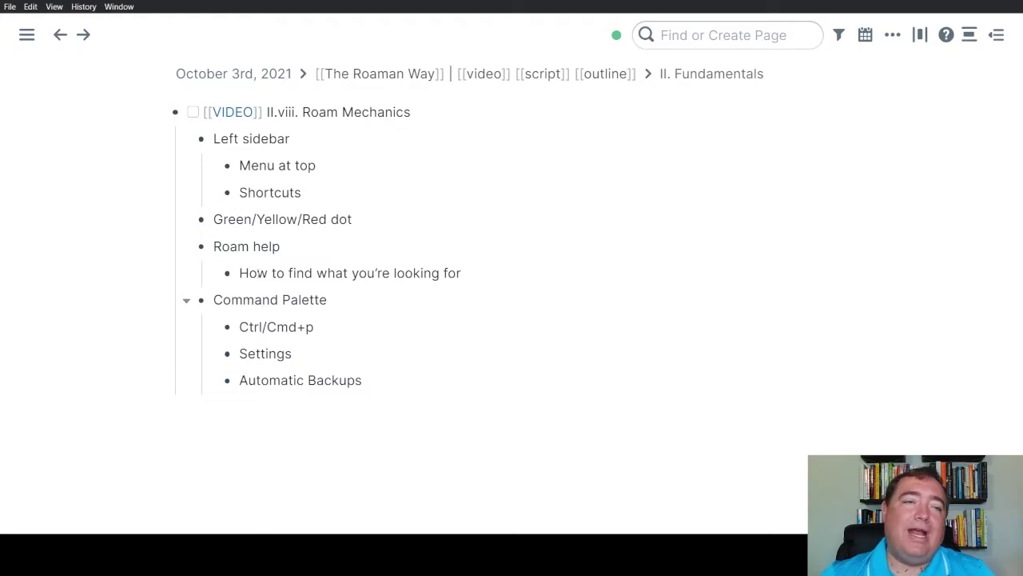
- Expand and collapse the left navigation sidebar several times, leaving it expanded
{"action": "mouse_move", "coordinate": [27, 46]}
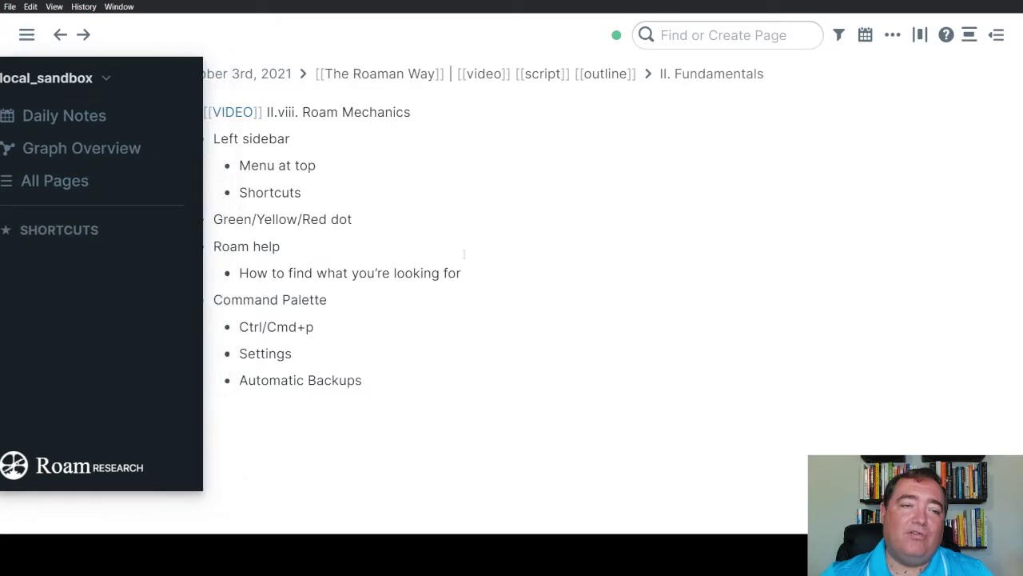
{"action": "left_click", "coordinate": [26, 44]}
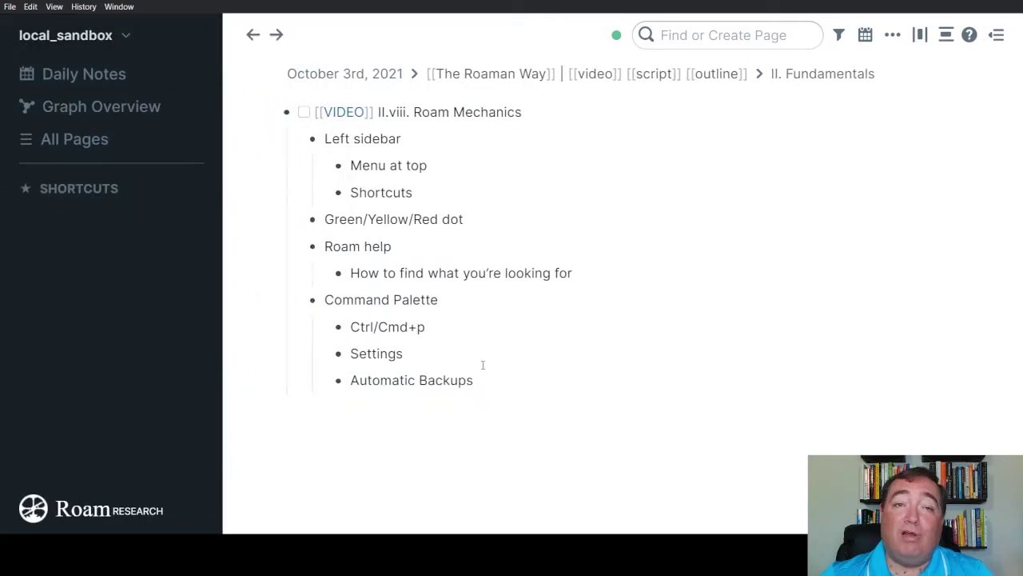
{"action": "left_click", "coordinate": [193, 38]}
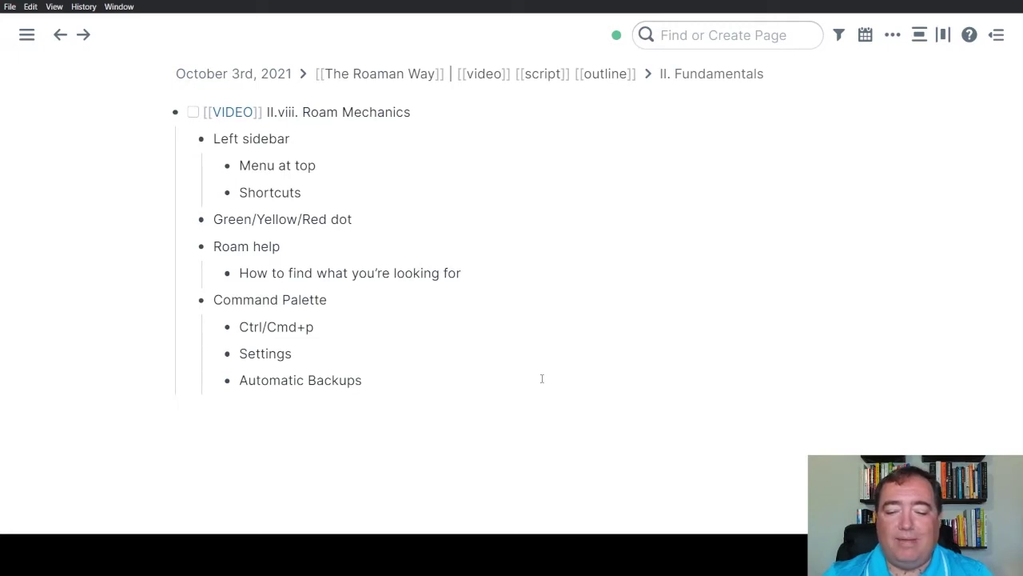
{"action": "key", "text": "ctrl+backslash"}
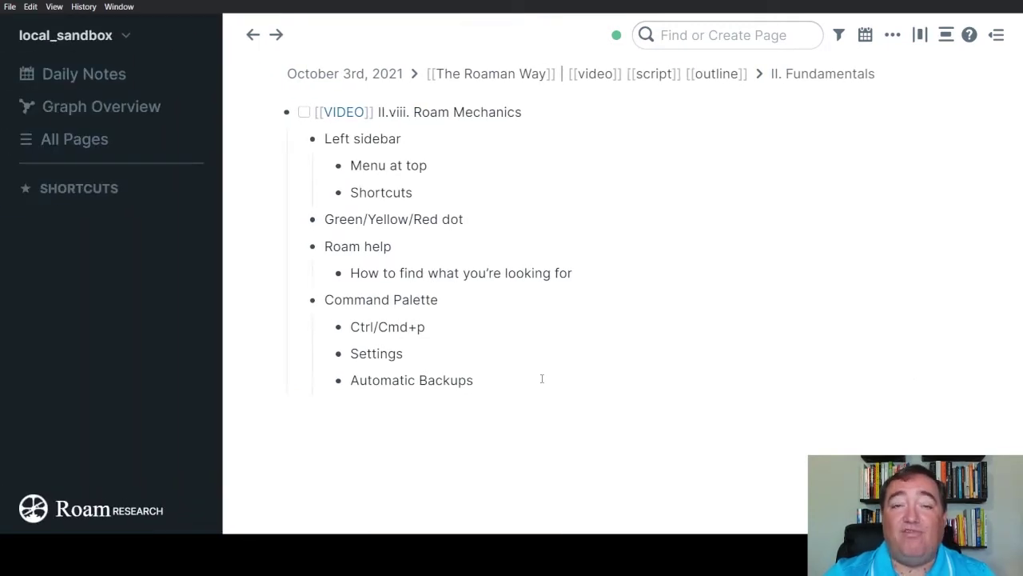
{"action": "key", "text": "ctrl+backslash"}
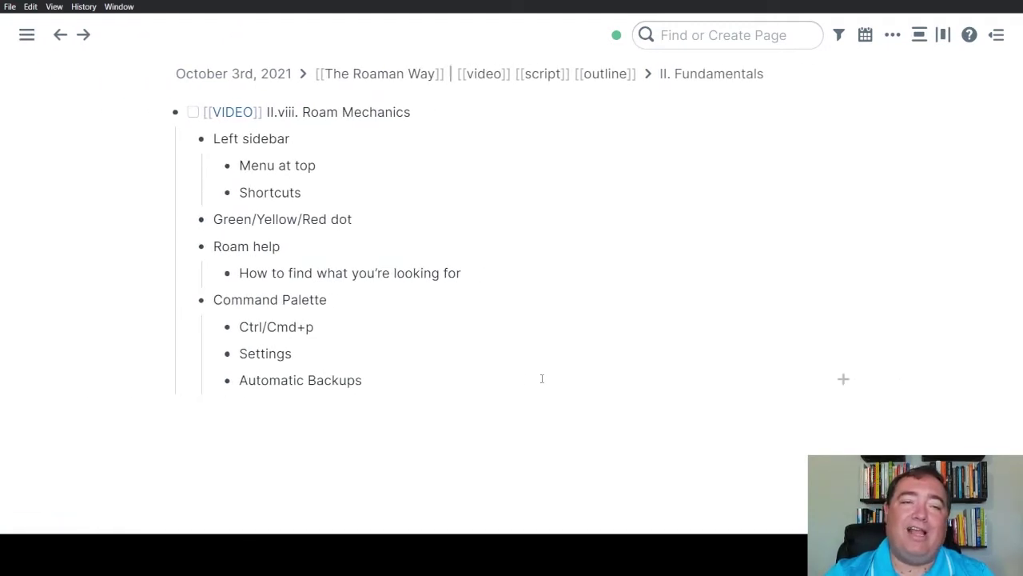
{"action": "key", "text": "ctrl+backslash"}
{"action": "key", "text": "ctrl+backslash"}
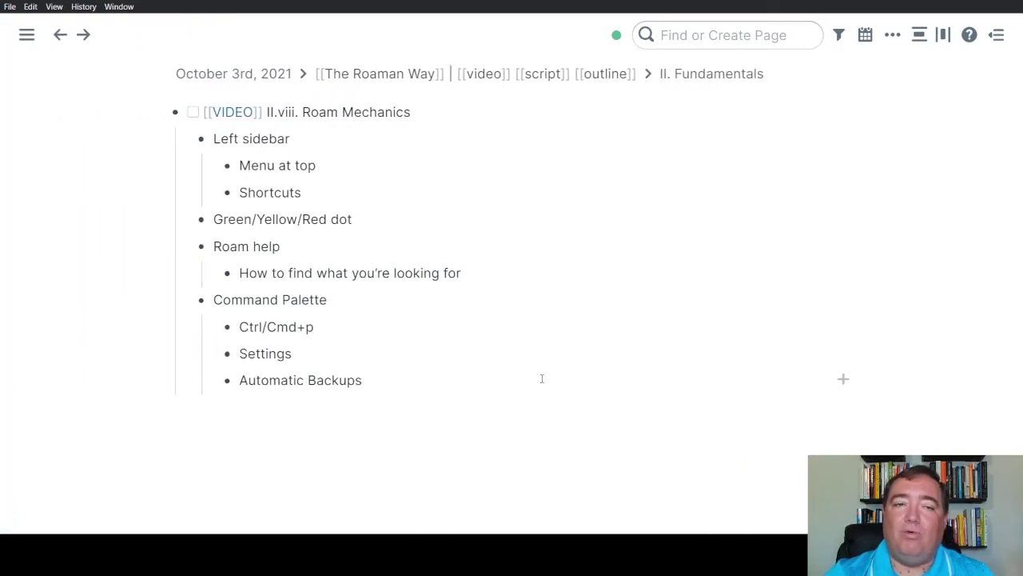
{"action": "key", "text": "ctrl+backslash"}
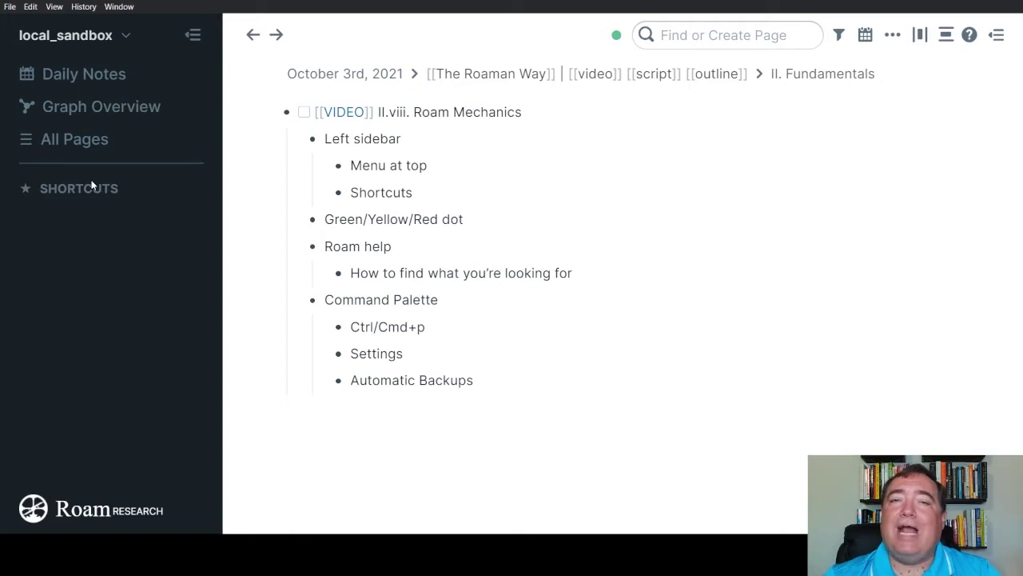
- Add the October 3rd, 2021 page to the sidebar shortcuts and try its shortcut entry
{"action": "left_click", "coordinate": [893, 42]}
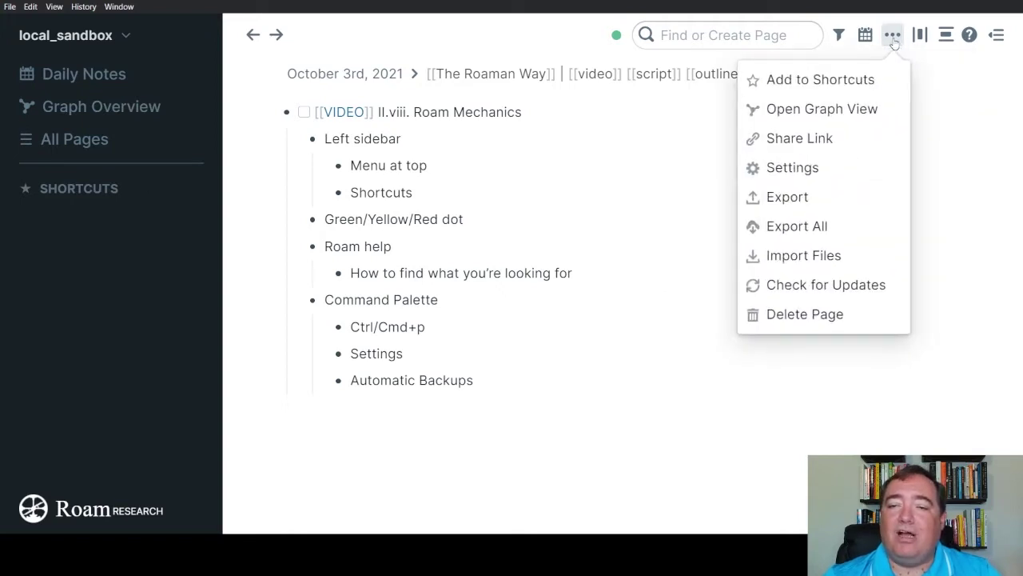
{"action": "left_click", "coordinate": [835, 94]}
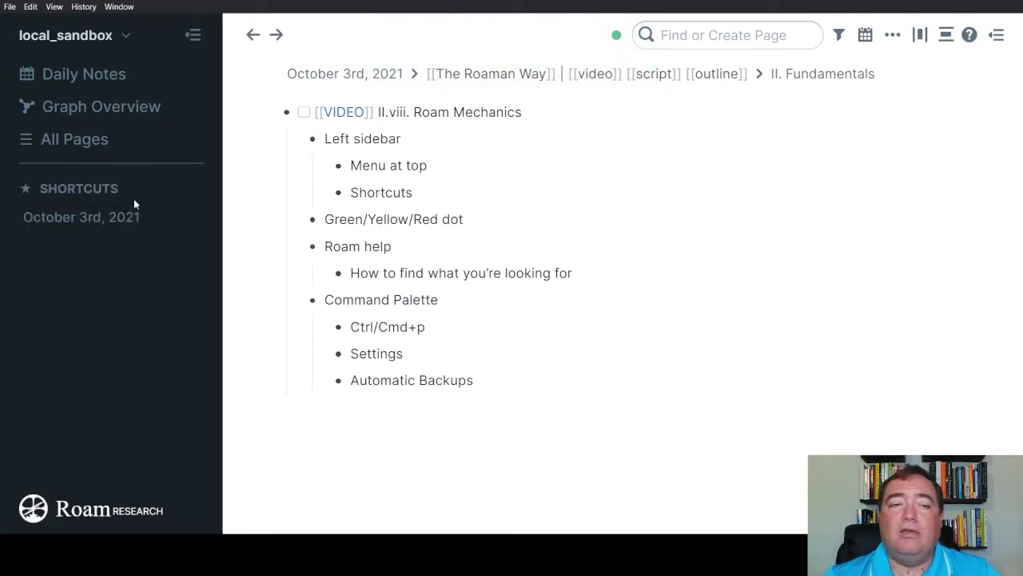
{"action": "left_click", "coordinate": [90, 228]}
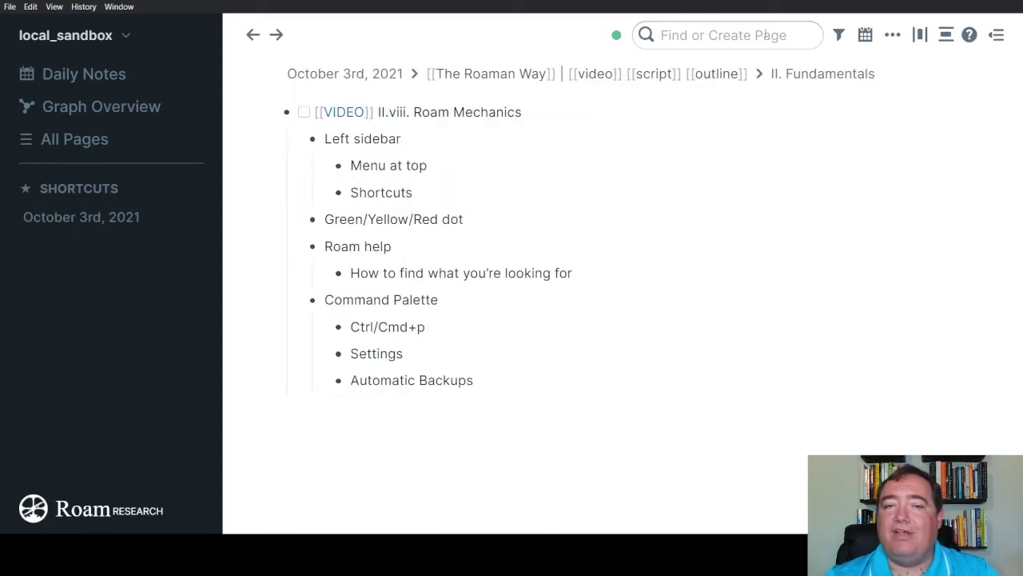
- Remove the October 3rd, 2021 page from the shortcuts and collapse the left sidebar
{"action": "left_click", "coordinate": [902, 36]}
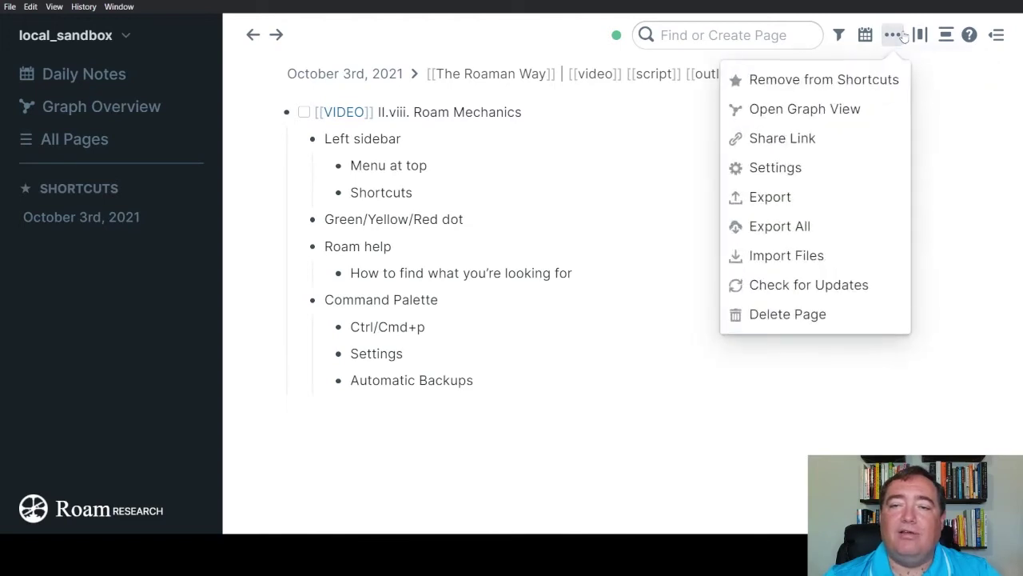
{"action": "left_click", "coordinate": [815, 79]}
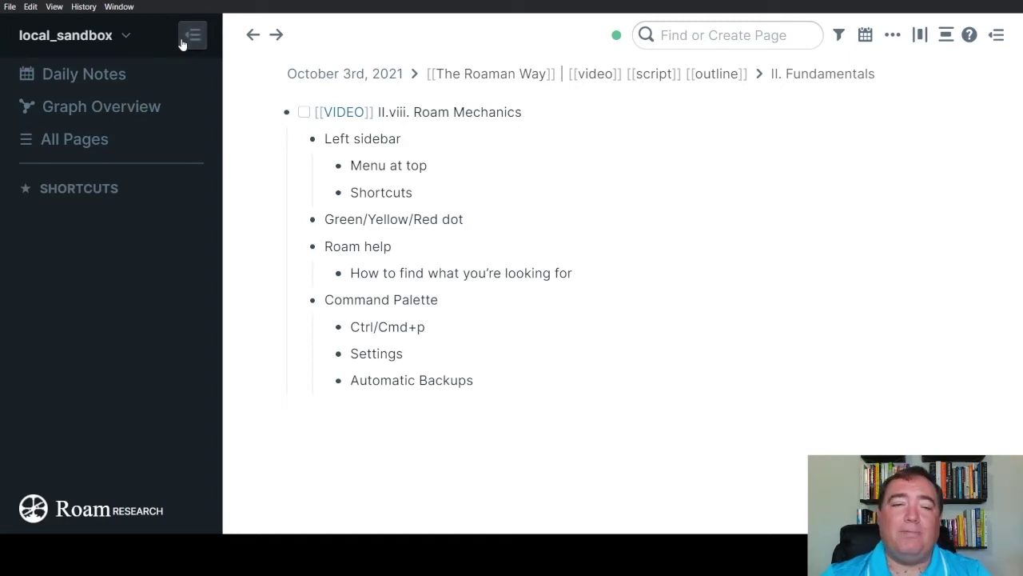
{"action": "left_click", "coordinate": [183, 42]}
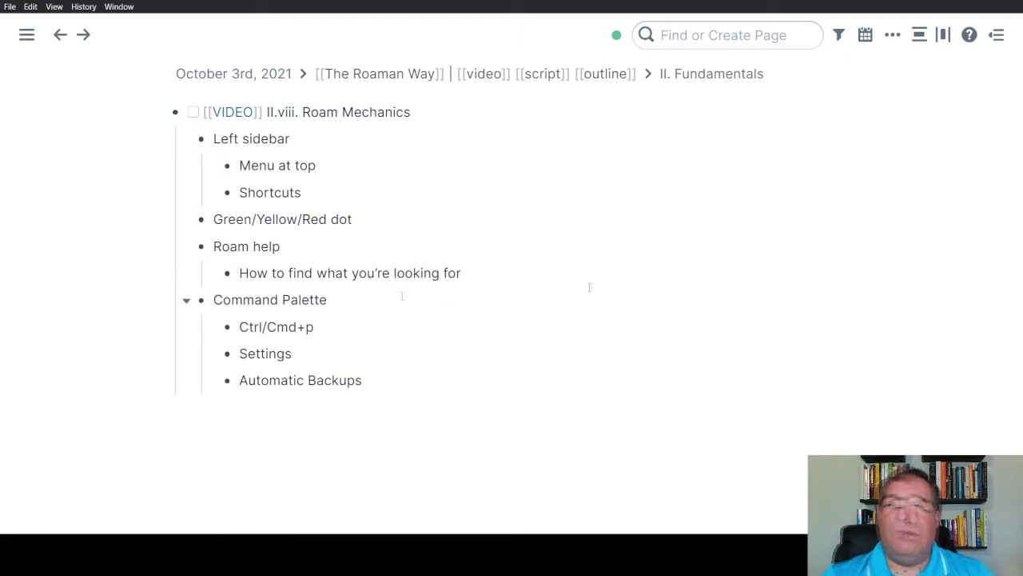
- Check the sync status dot, browse the Roam Help resources and functionality list, and close the help
{"action": "mouse_move", "coordinate": [622, 40]}
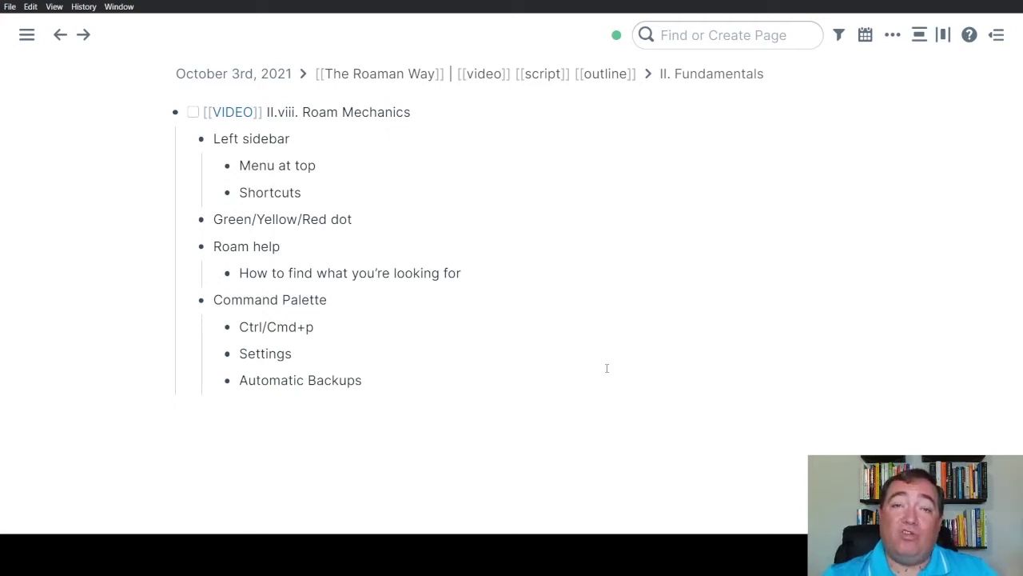
{"action": "mouse_move", "coordinate": [616, 36]}
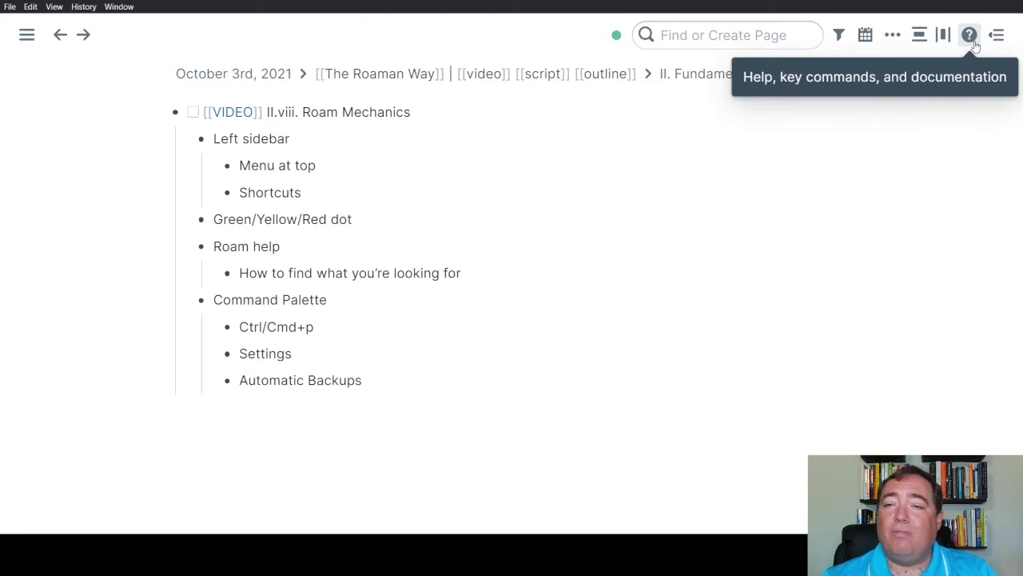
{"action": "left_click", "coordinate": [970, 35]}
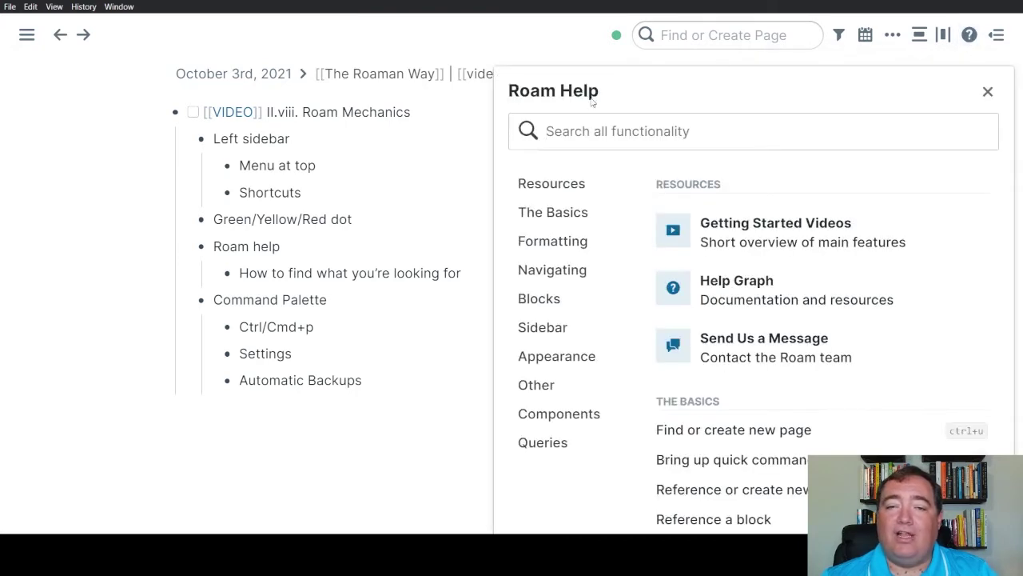
{"action": "scroll", "coordinate": [812, 378], "scroll_direction": "down", "scroll_amount": 3}
{"action": "scroll", "coordinate": [811, 379], "scroll_direction": "up", "scroll_amount": 3}
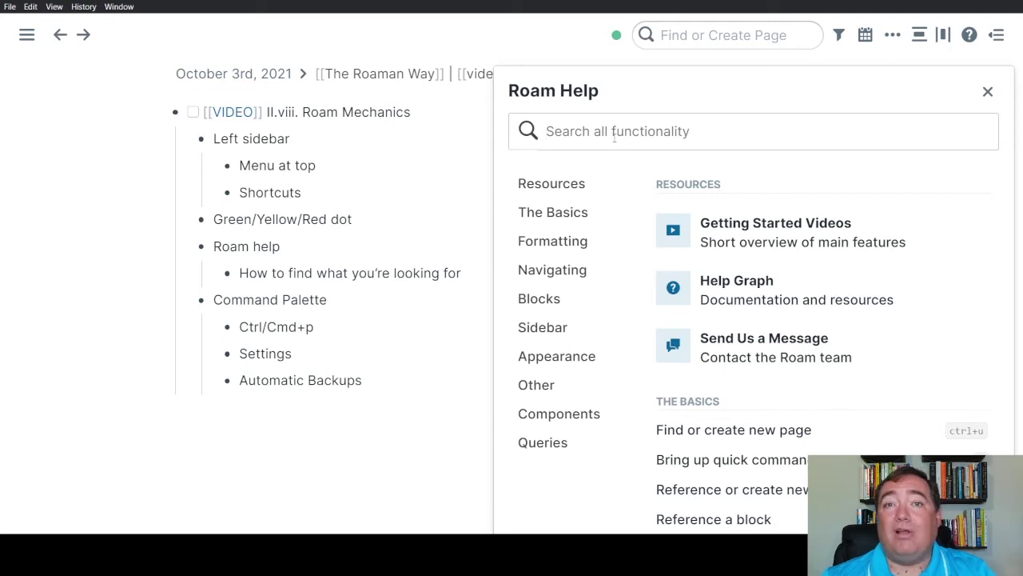
{"action": "left_click", "coordinate": [988, 91]}
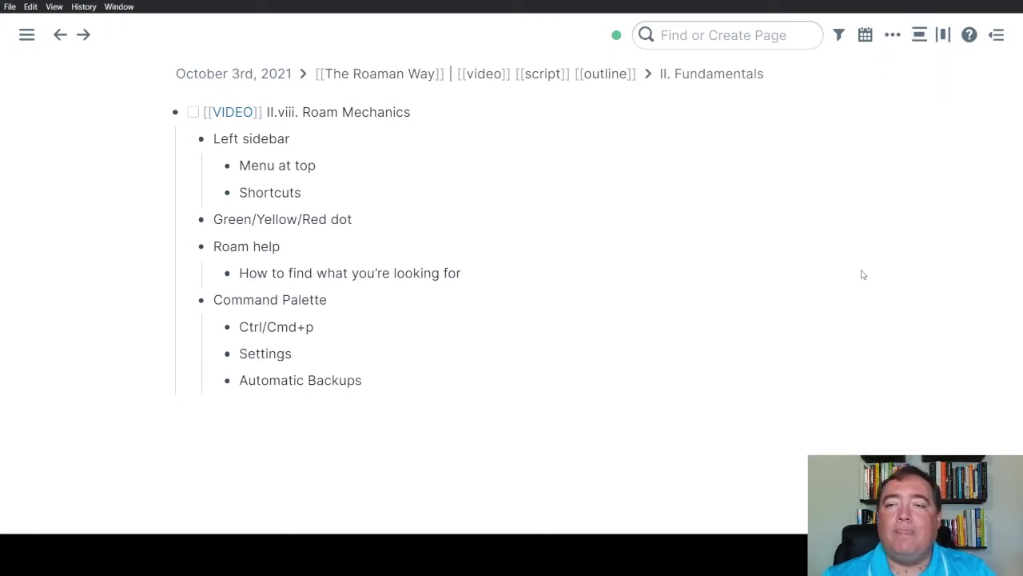
- Try the medium and full page widths and set the page width back to small
{"action": "left_click", "coordinate": [943, 35]}
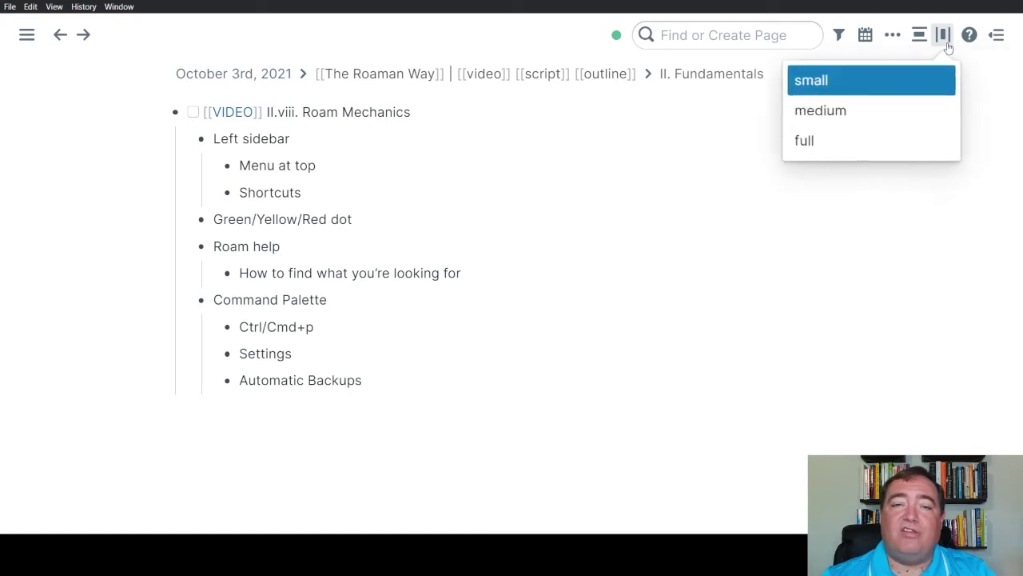
{"action": "left_click", "coordinate": [844, 108]}
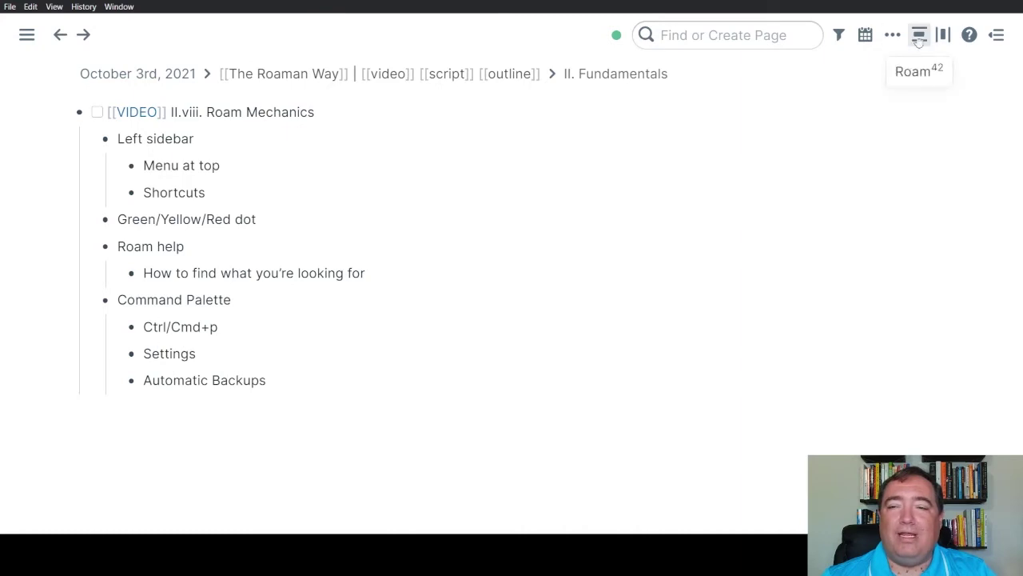
{"action": "left_click", "coordinate": [943, 35]}
{"action": "left_click", "coordinate": [894, 139]}
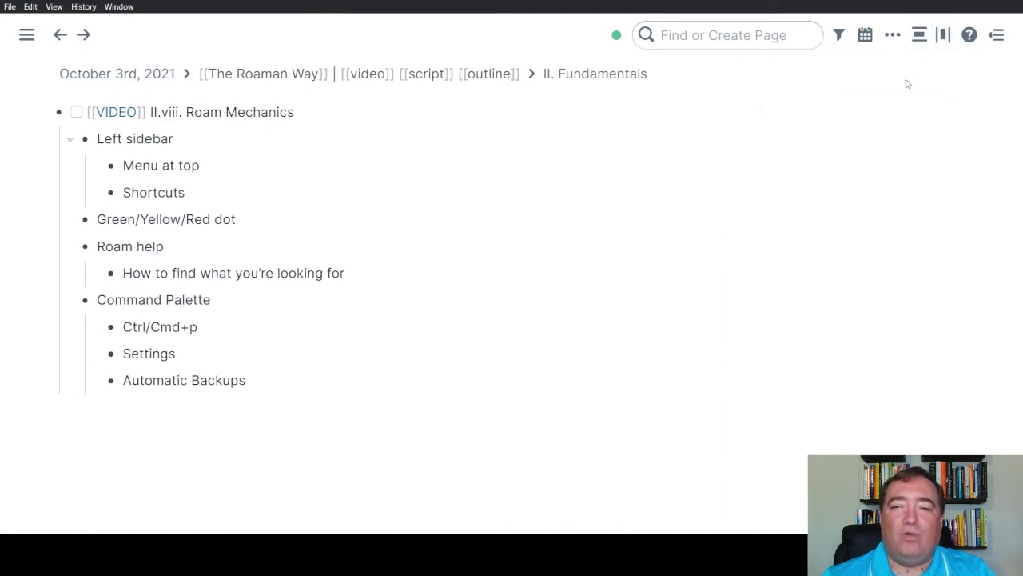
{"action": "left_click", "coordinate": [943, 34]}
{"action": "left_click", "coordinate": [877, 90]}
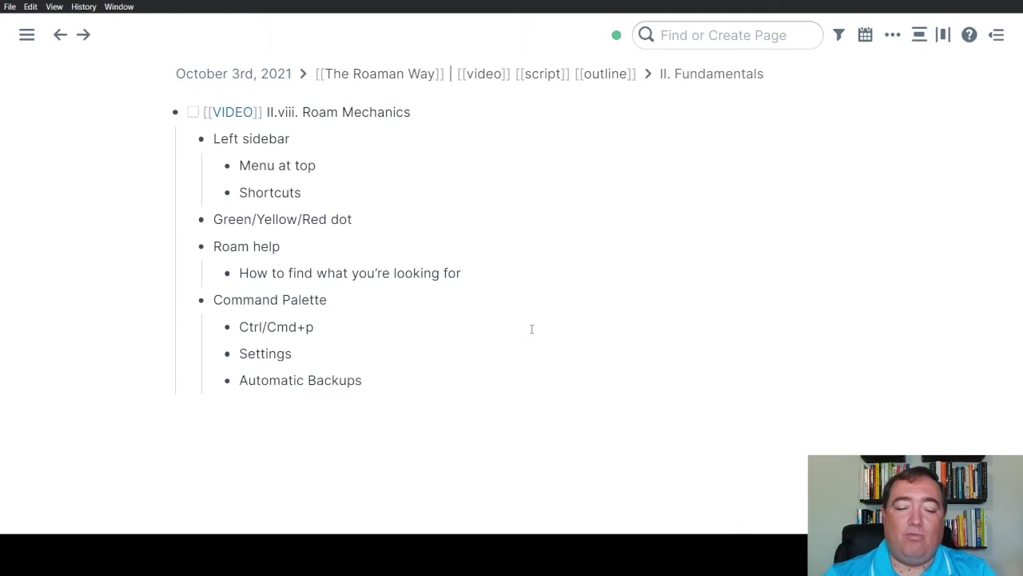
- Browse the command palette, search it for "back" and run Schedule Automatic Backups
{"action": "key", "text": "ctrl+p"}
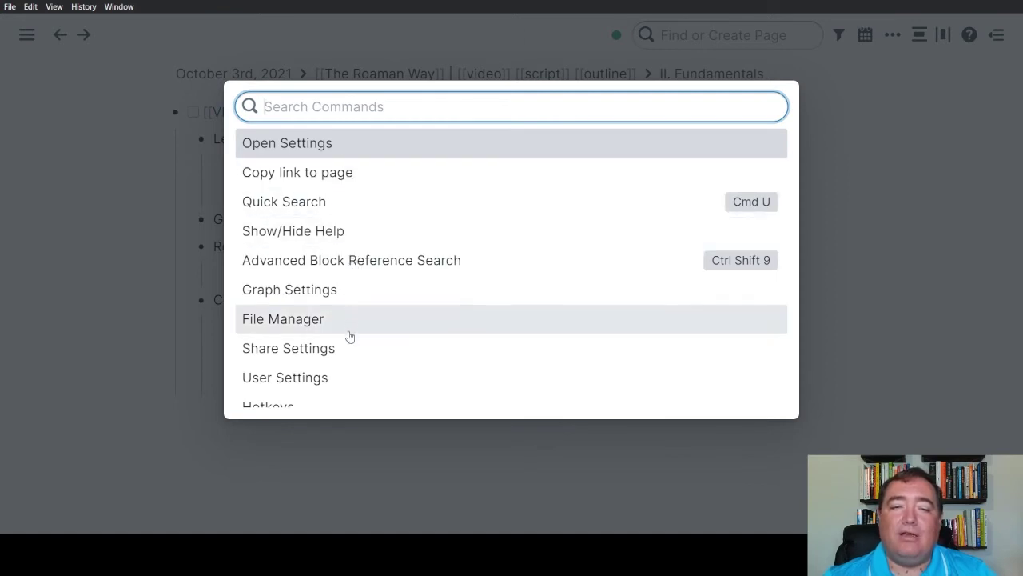
{"action": "scroll", "coordinate": [343, 376], "scroll_direction": "down", "scroll_amount": 5}
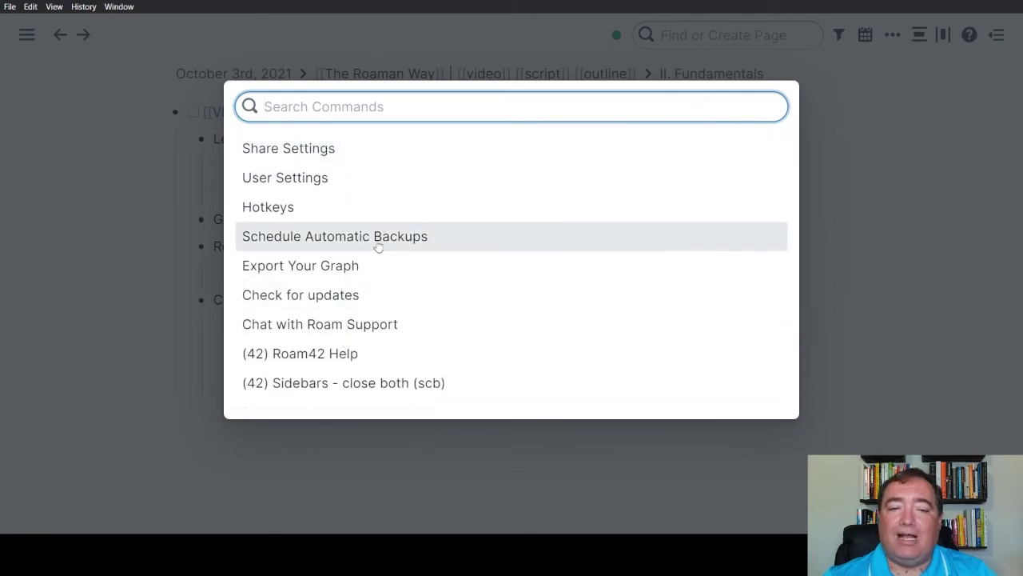
{"action": "scroll", "coordinate": [384, 192], "scroll_direction": "up", "scroll_amount": 5}
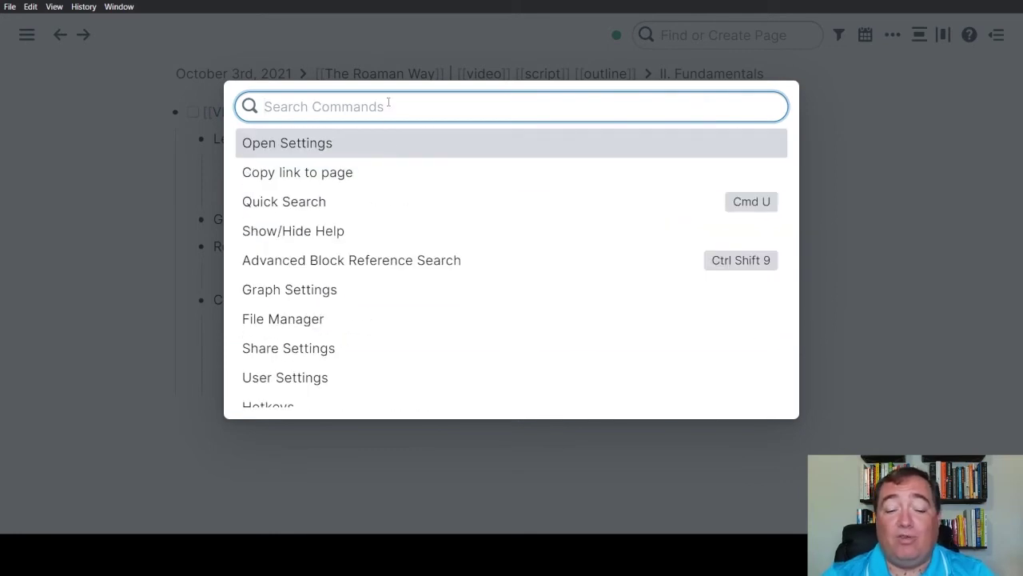
{"action": "type", "text": "back"}
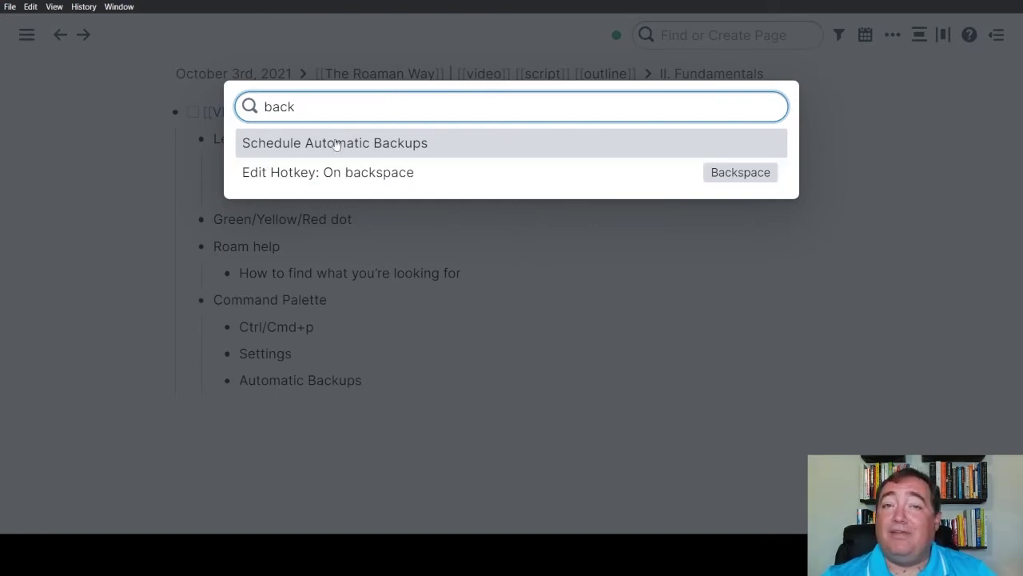
{"action": "left_click", "coordinate": [336, 144]}
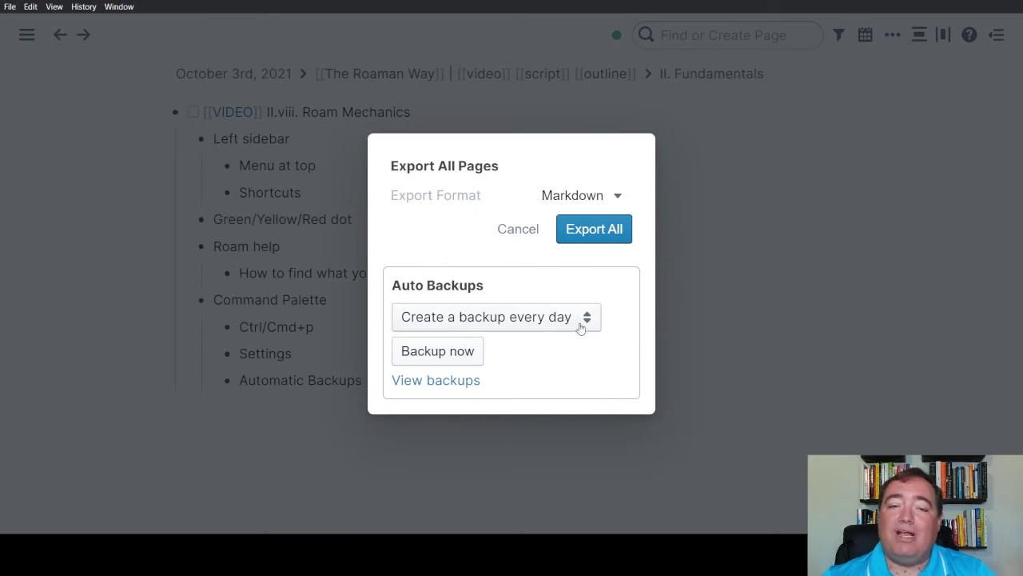
- Review the available export formats in the export and auto-backup dialog and close it without exporting
{"action": "left_click", "coordinate": [571, 196]}
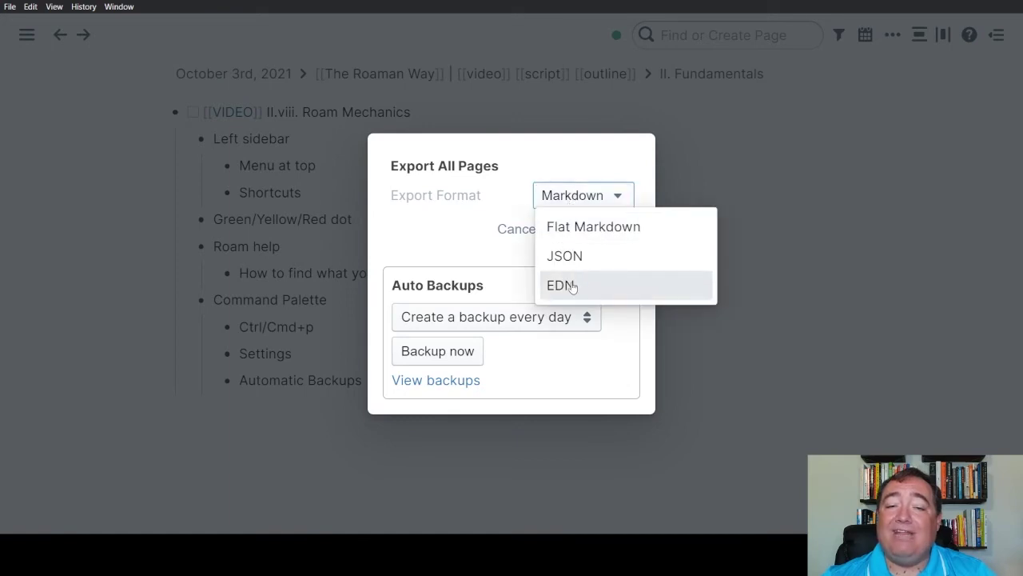
{"action": "left_click", "coordinate": [414, 200]}
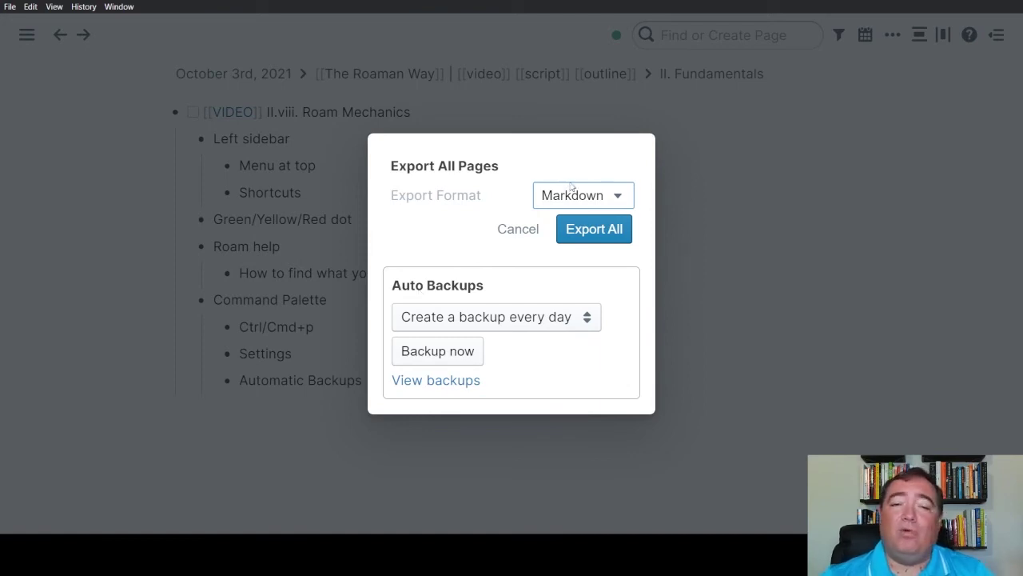
{"action": "left_click", "coordinate": [544, 200]}
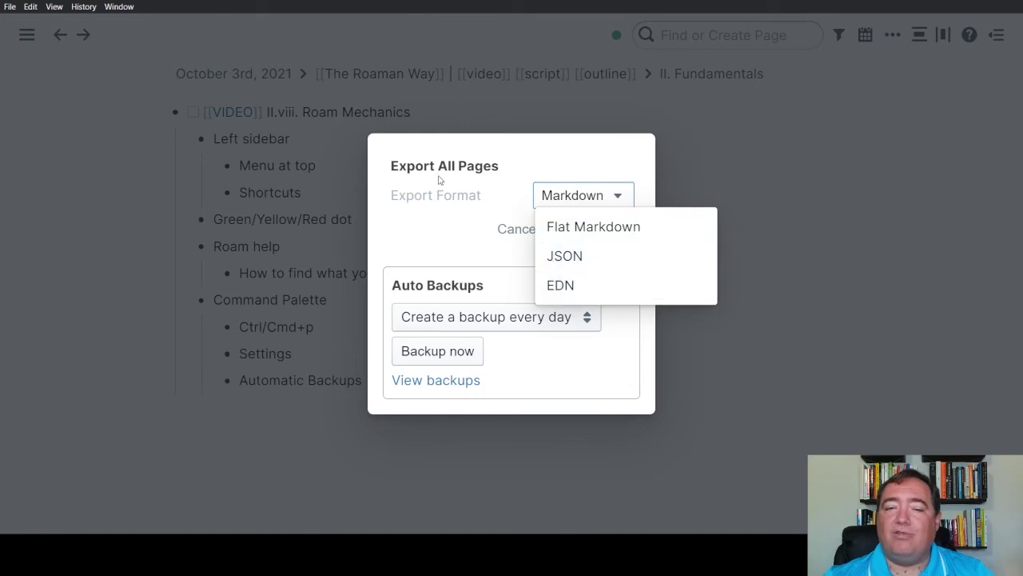
{"action": "left_click", "coordinate": [428, 245]}
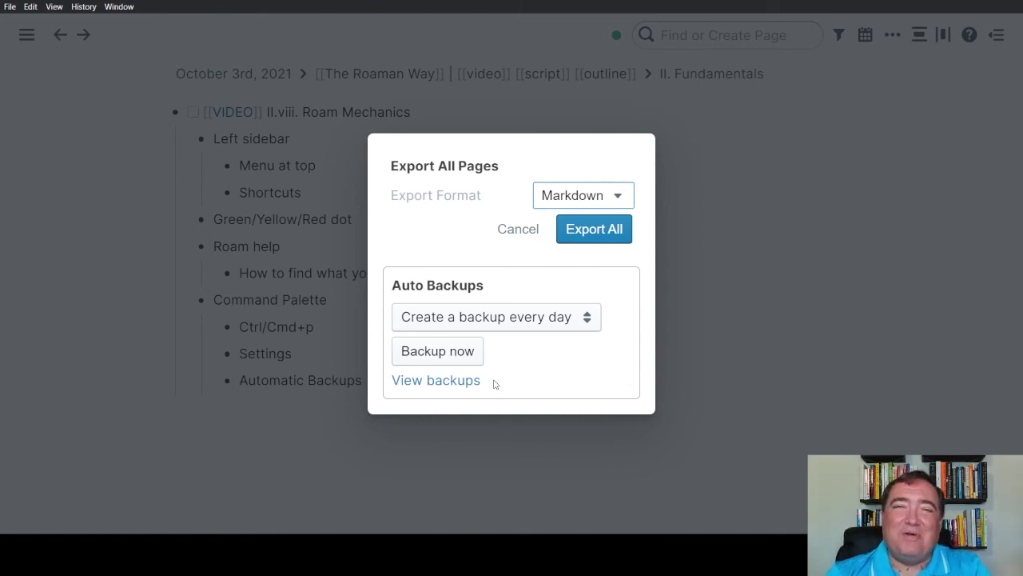
{"action": "left_click", "coordinate": [74, 354]}
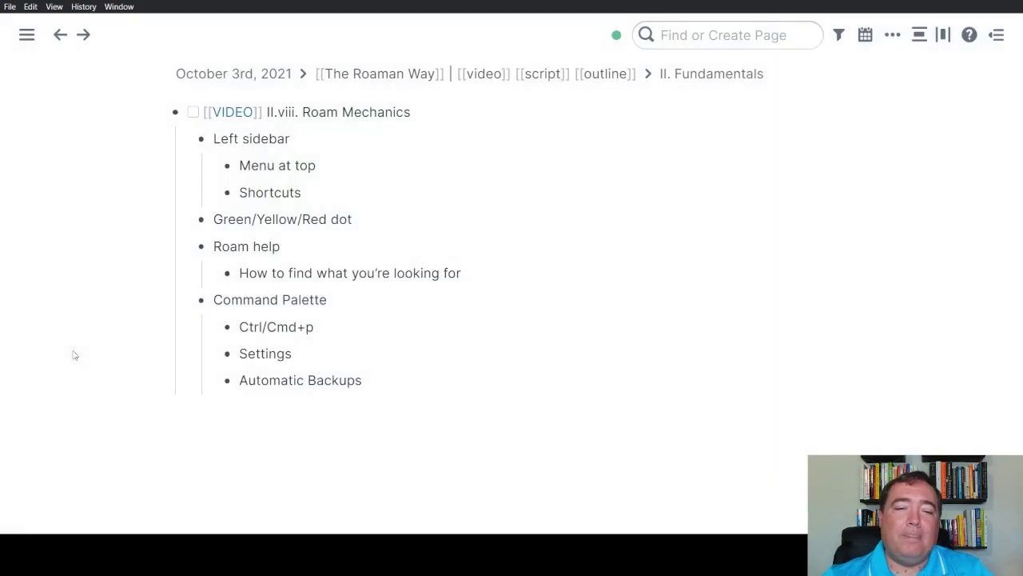